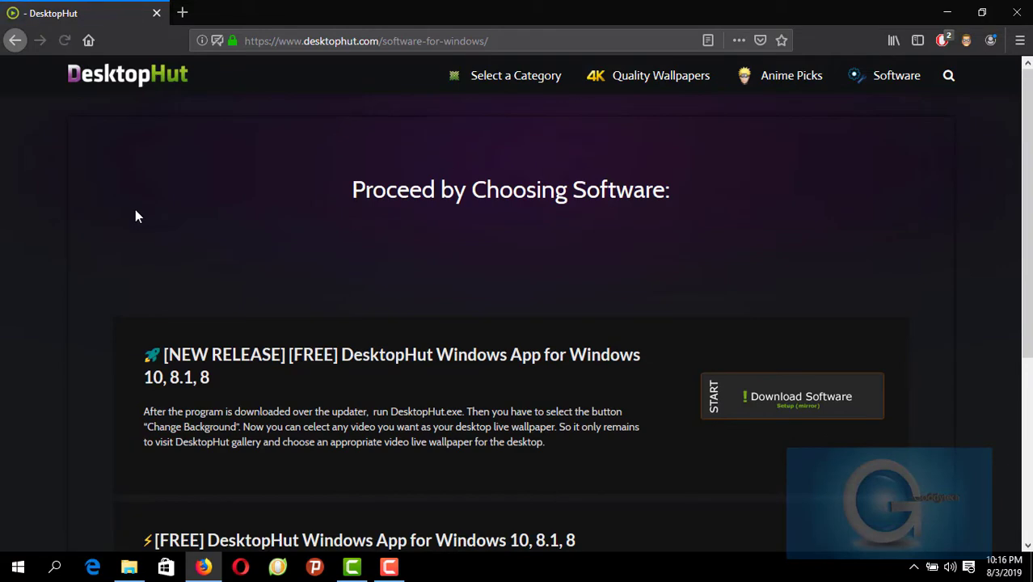
- Download the second free DesktopHut Windows app setup to the Programs download category, and minimize the browser
{"action": "scroll", "coordinate": [135, 215], "scroll_direction": "down", "scroll_amount": 3}
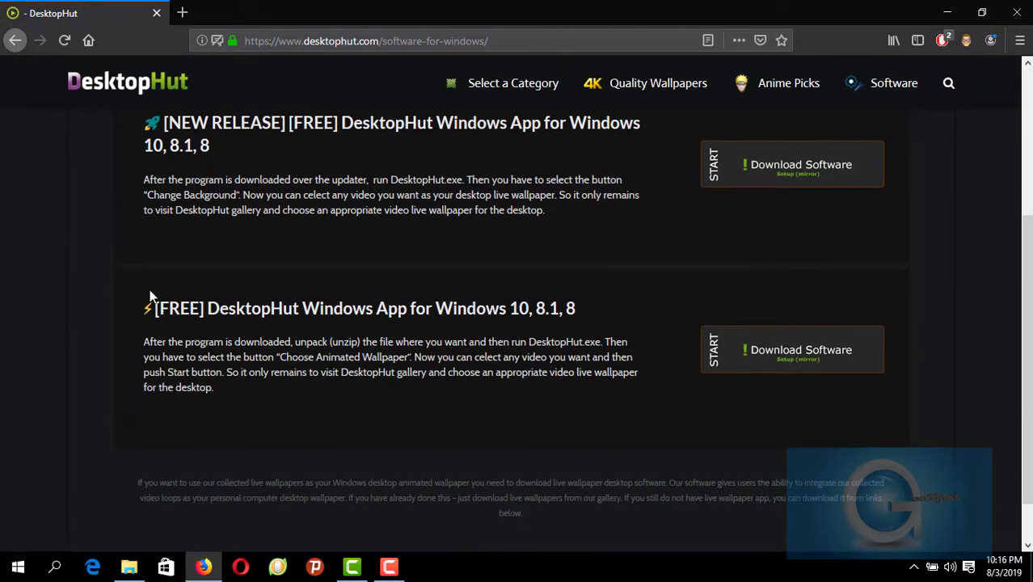
{"action": "left_click_drag", "start_coordinate": [144, 308], "coordinate": [600, 323]}
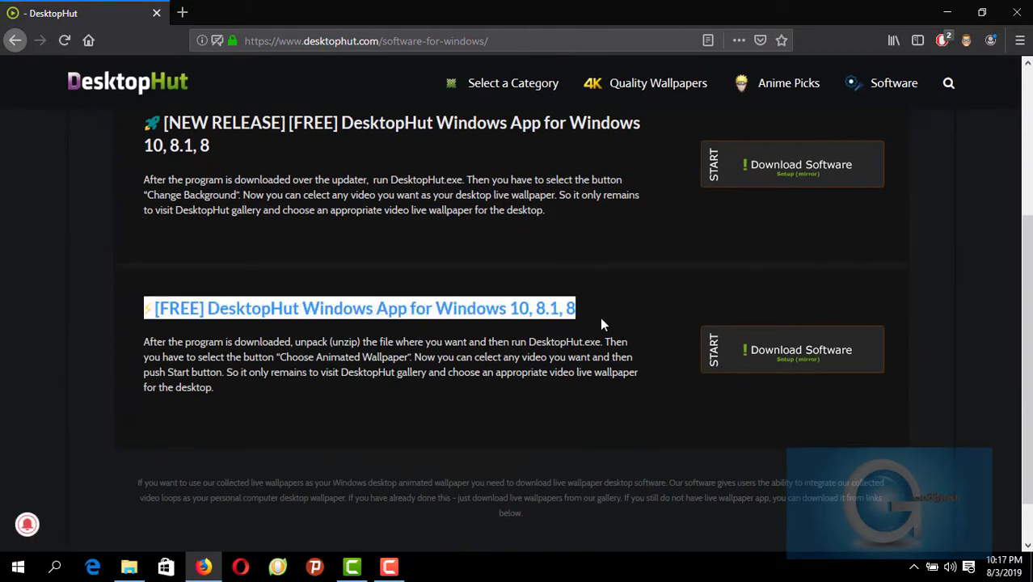
{"action": "left_click", "coordinate": [647, 331]}
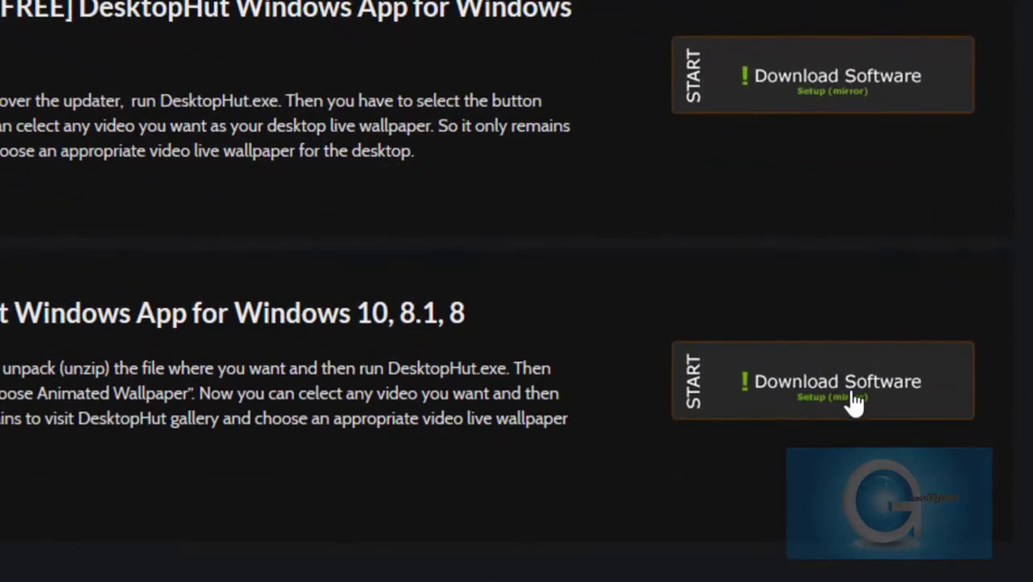
{"action": "left_click", "coordinate": [831, 408]}
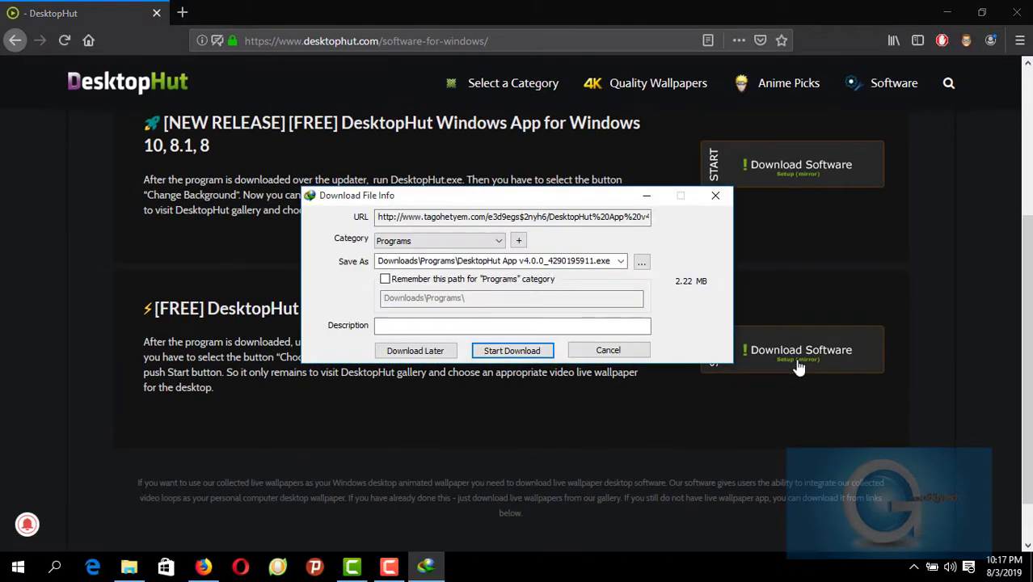
{"action": "left_click", "coordinate": [521, 350]}
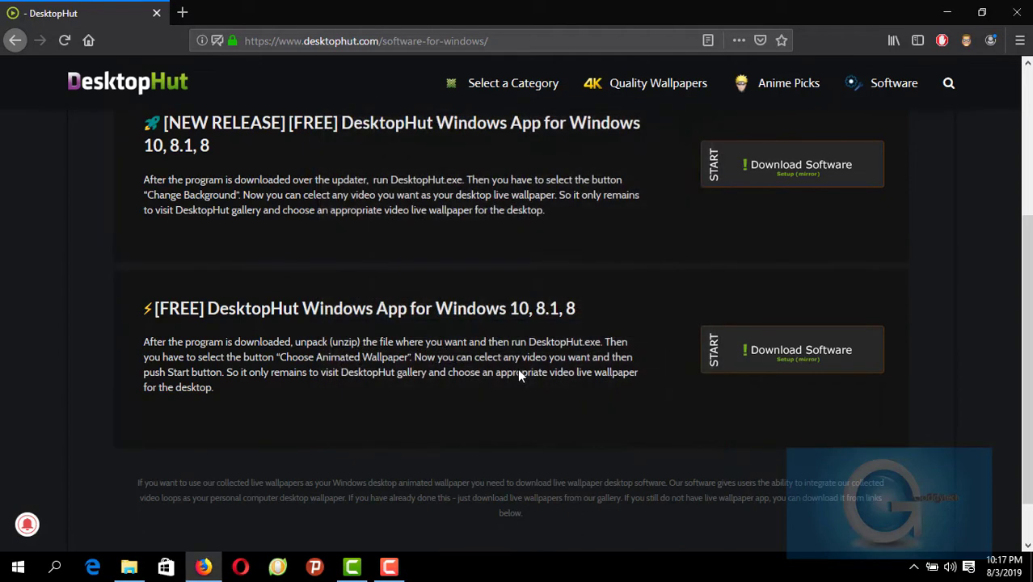
{"action": "left_click", "coordinate": [956, 7]}
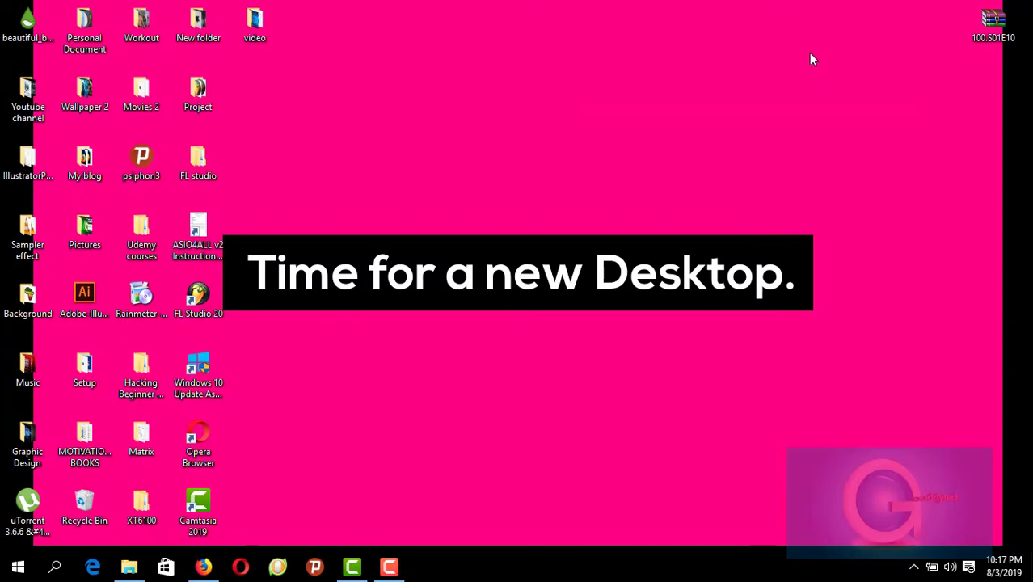
- Open the Programs folder inside Downloads in File Explorer
{"action": "key", "text": "super+e"}
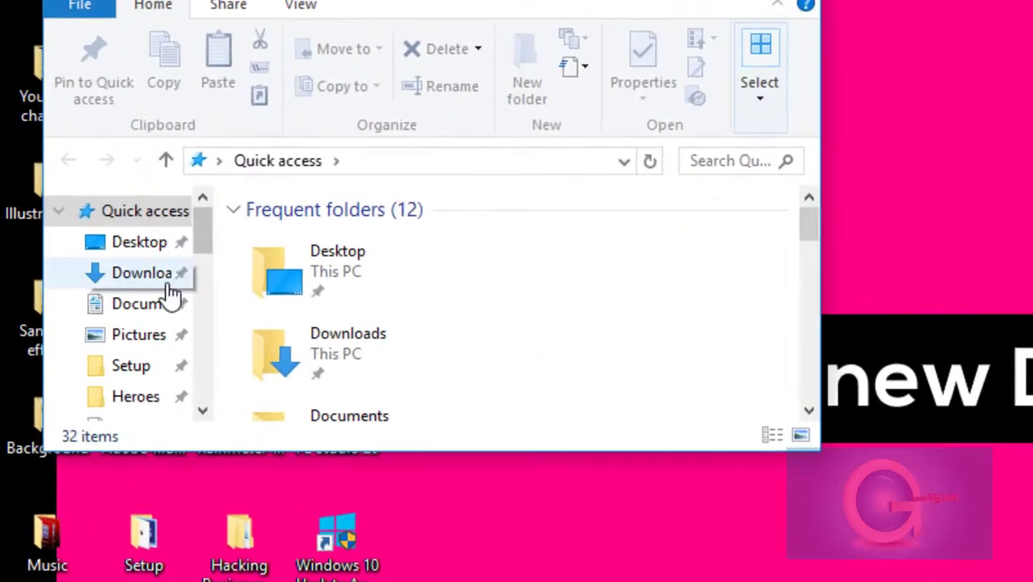
{"action": "left_click", "coordinate": [97, 220]}
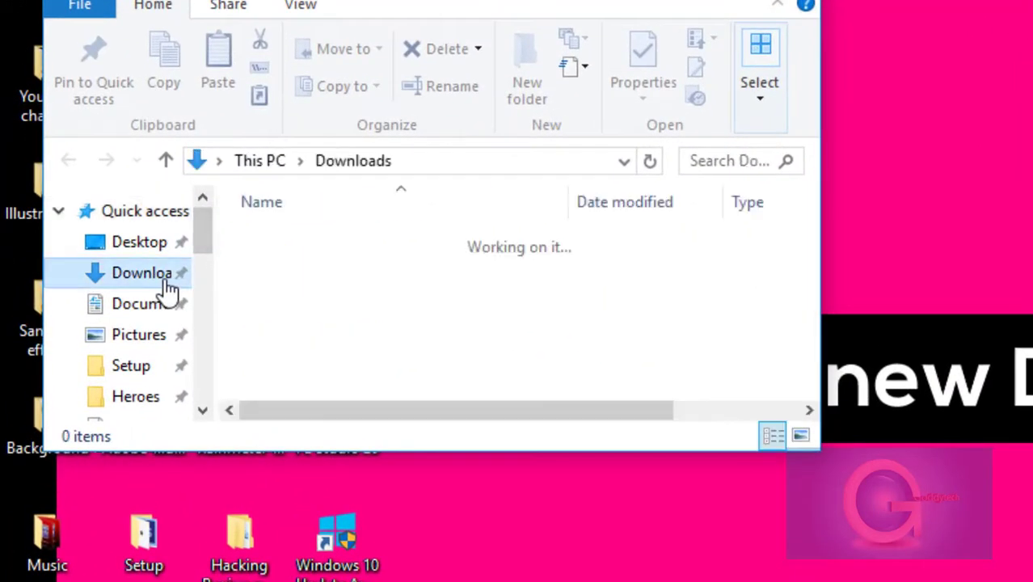
{"action": "scroll", "coordinate": [331, 367], "scroll_direction": "down", "scroll_amount": 1}
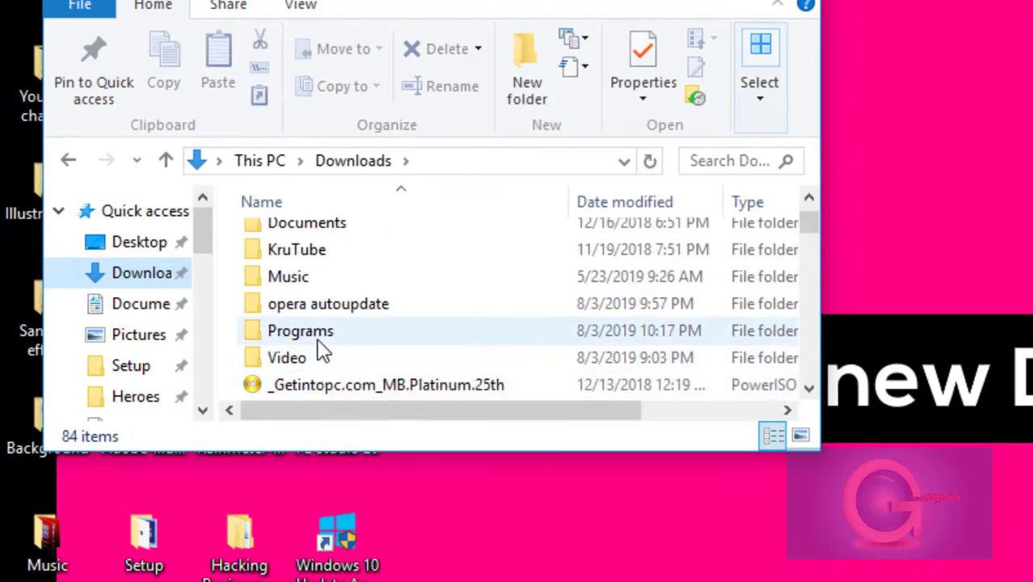
{"action": "double_click", "coordinate": [318, 340]}
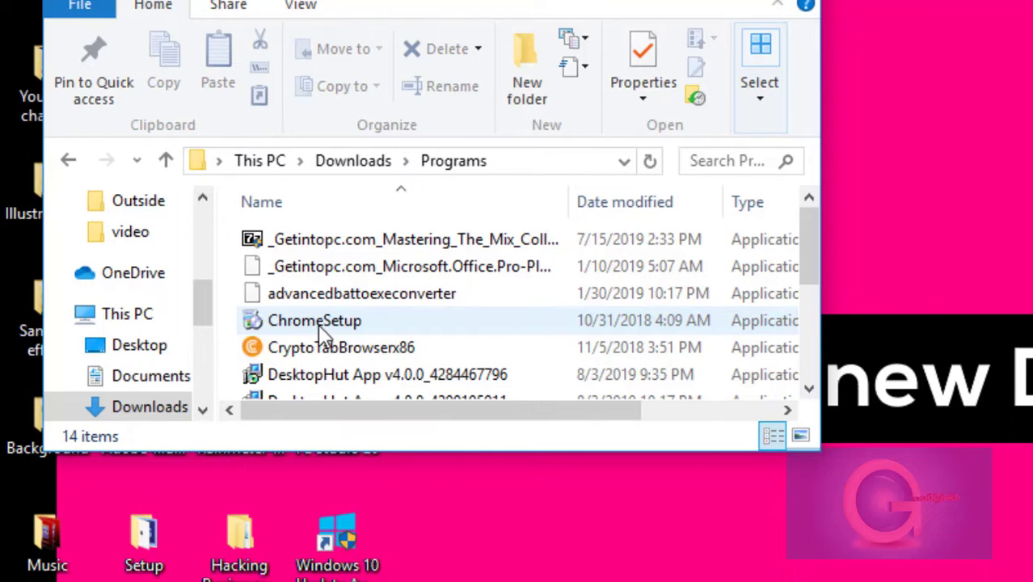
{"action": "scroll", "coordinate": [321, 339], "scroll_direction": "down", "scroll_amount": 2}
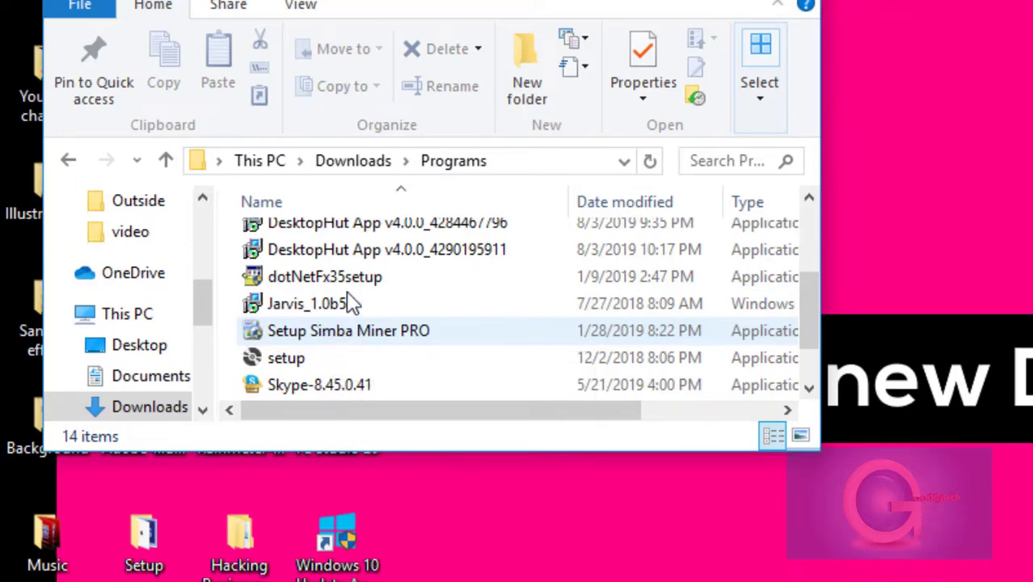
{"action": "left_click", "coordinate": [448, 250]}
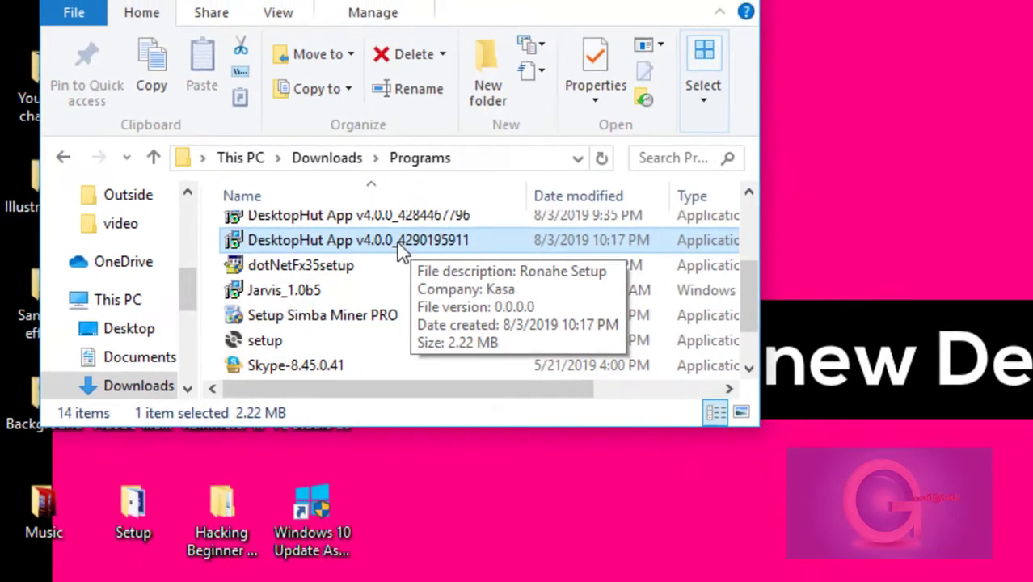
{"action": "left_click_drag", "start_coordinate": [434, 261], "coordinate": [998, 310]}
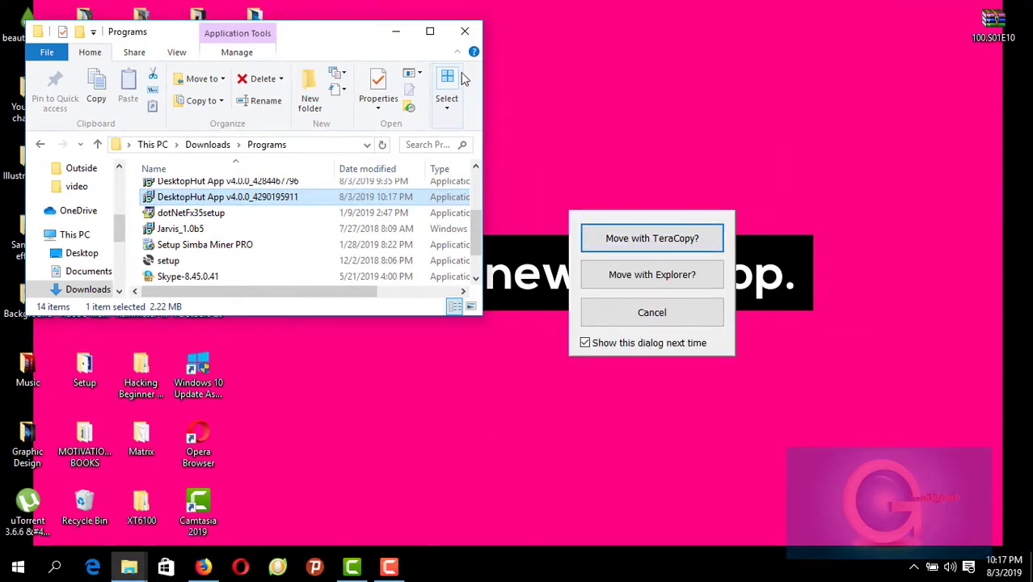
{"action": "left_click", "coordinate": [664, 236]}
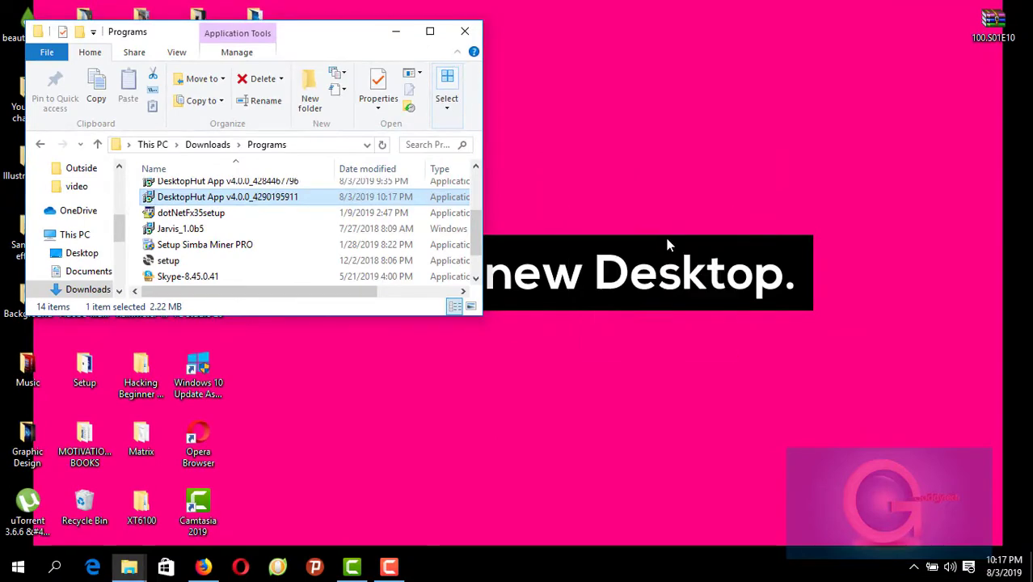
{"action": "left_click", "coordinate": [463, 33]}
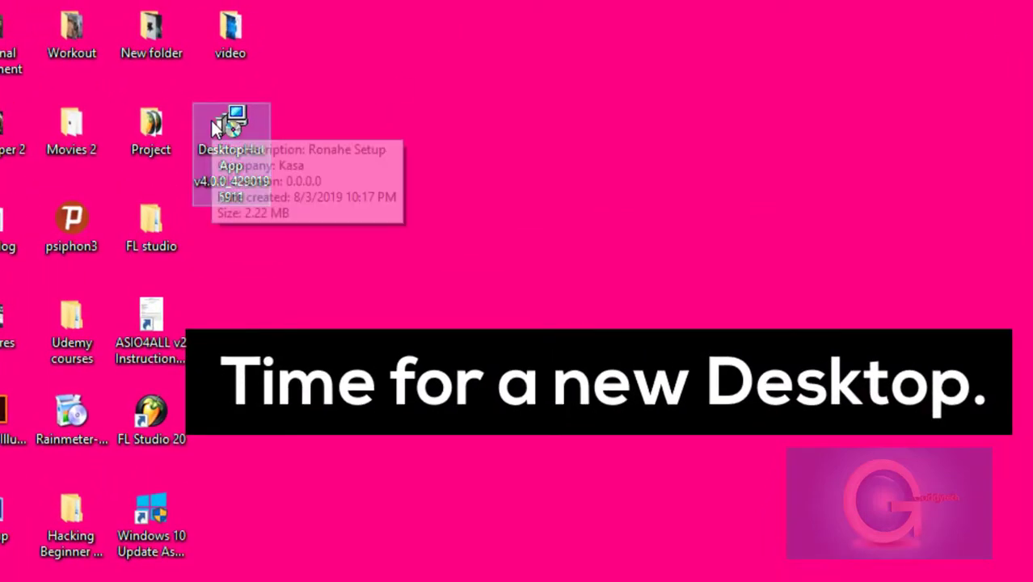
- Run the DesktopHut installer from the desktop, complete its download wizard and choose to install later
{"action": "right_click", "coordinate": [210, 120]}
{"action": "left_click", "coordinate": [318, 161]}
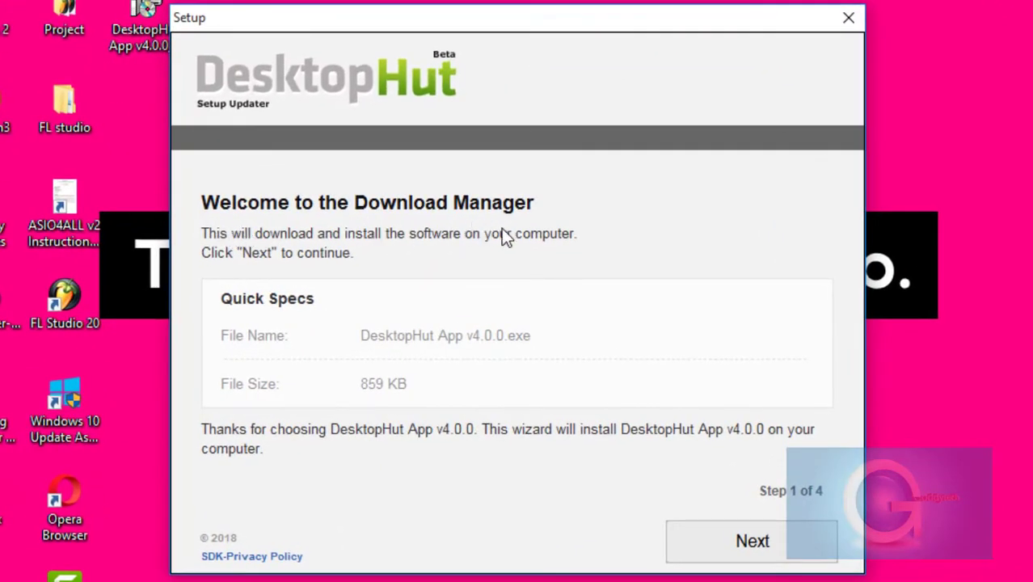
{"action": "left_click", "coordinate": [760, 543]}
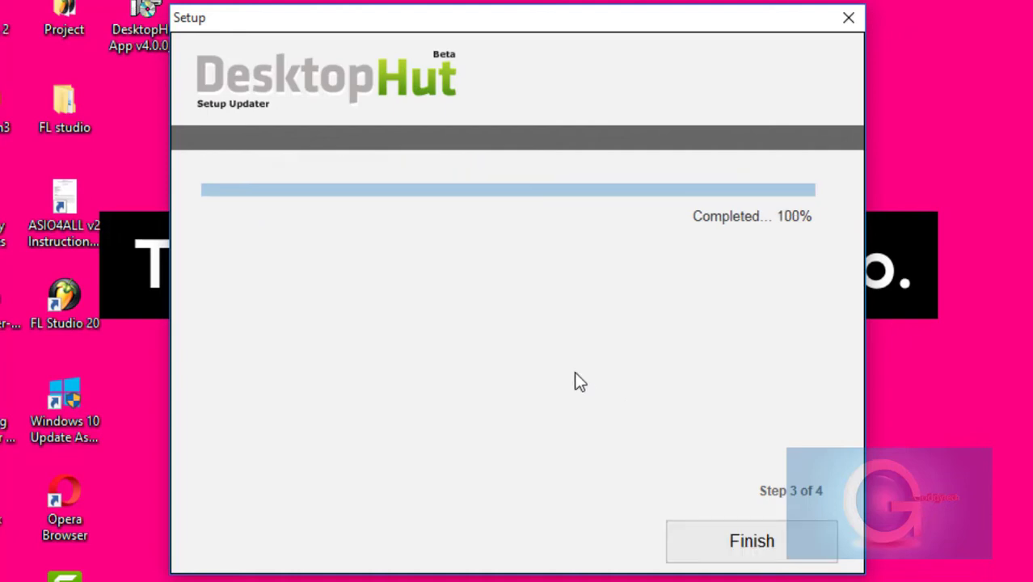
{"action": "left_click", "coordinate": [816, 553]}
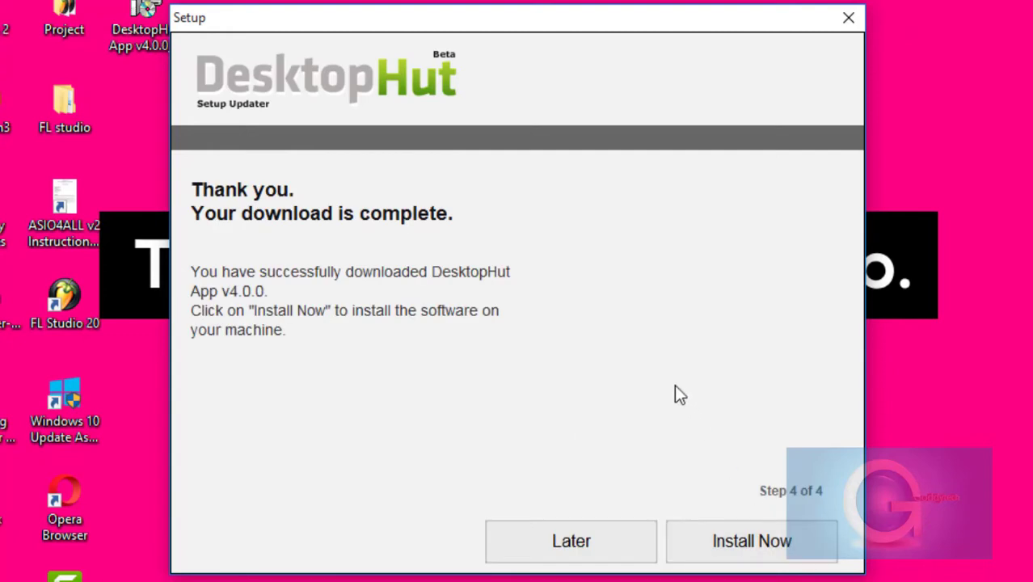
{"action": "left_click", "coordinate": [595, 556]}
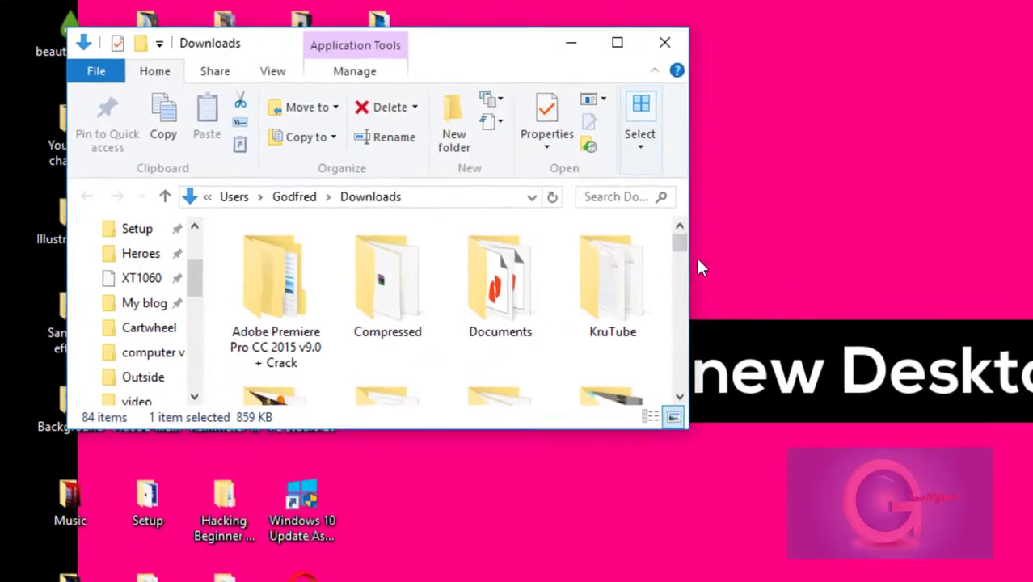
- Move the DesktopHut App v4.0.0 file from the Downloads folder to the desktop and put the folder window away
{"action": "scroll", "coordinate": [476, 186], "scroll_direction": "down", "scroll_amount": 1}
{"action": "left_click_drag", "start_coordinate": [719, 258], "coordinate": [720, 277]}
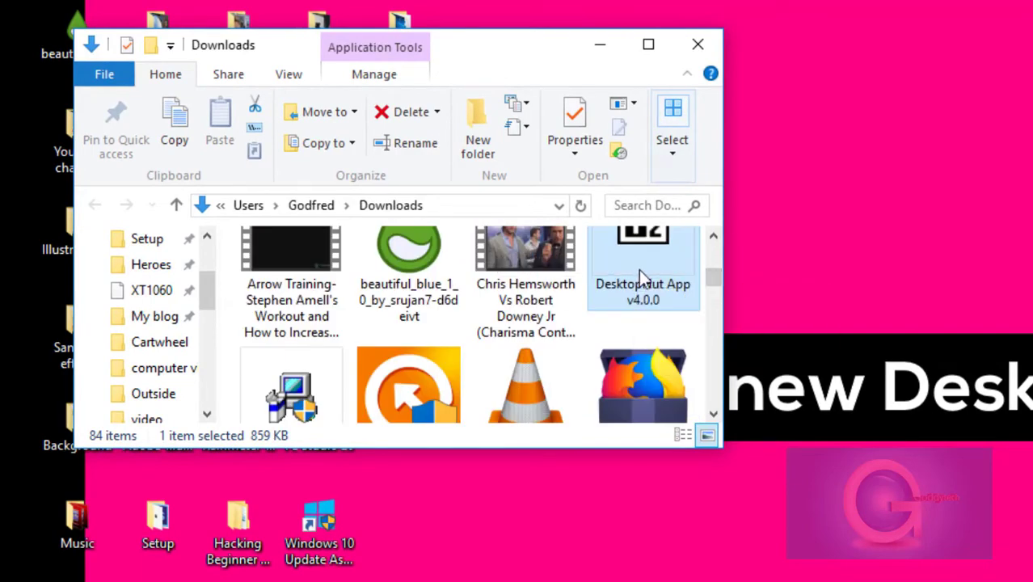
{"action": "left_click_drag", "start_coordinate": [639, 269], "coordinate": [820, 263]}
{"action": "left_click", "coordinate": [820, 263]}
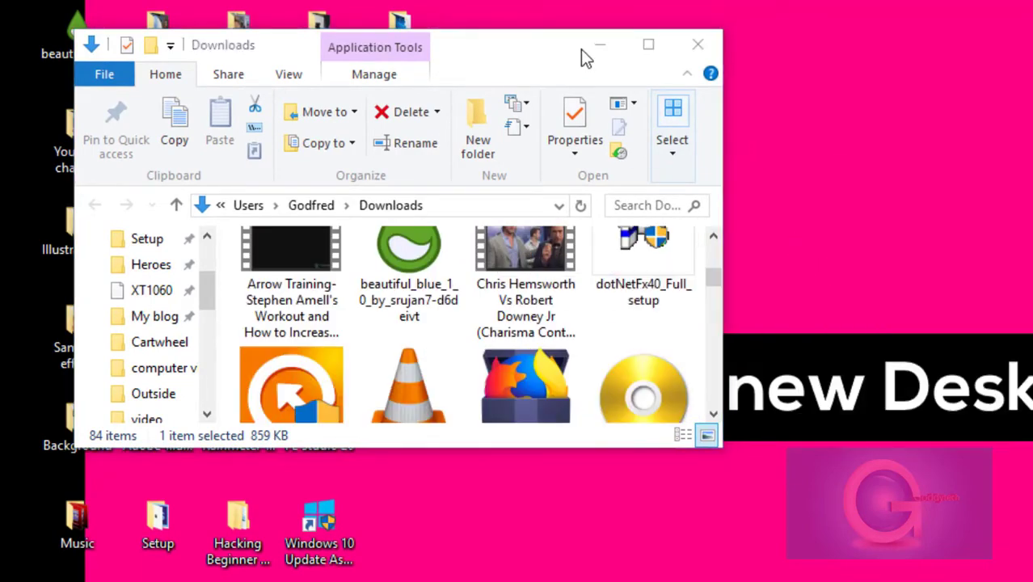
{"action": "left_click", "coordinate": [579, 50]}
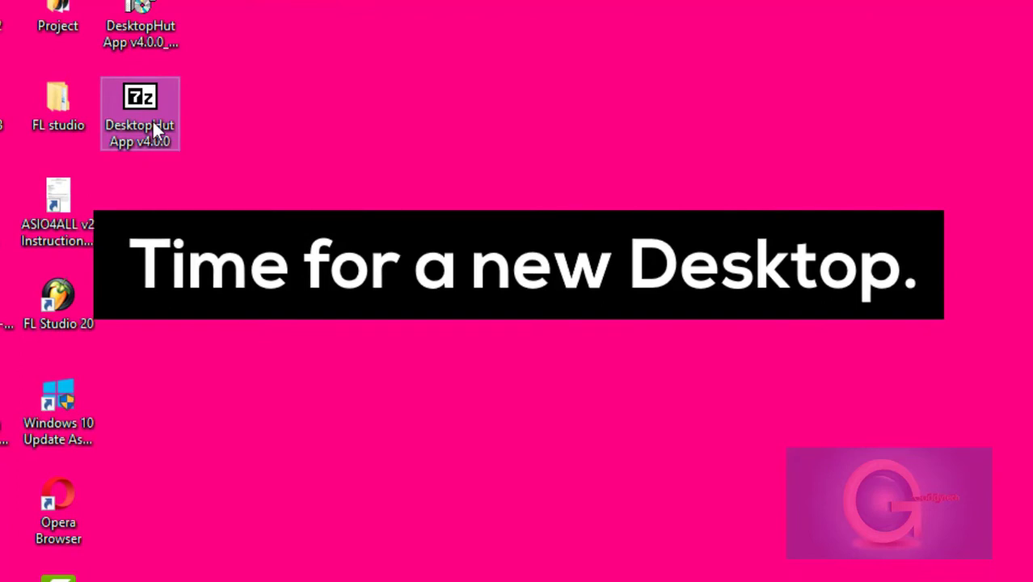
- Run the DesktopHut App v4.0.0 self-extracting archive and extract it to the desktop
{"action": "right_click", "coordinate": [153, 131]}
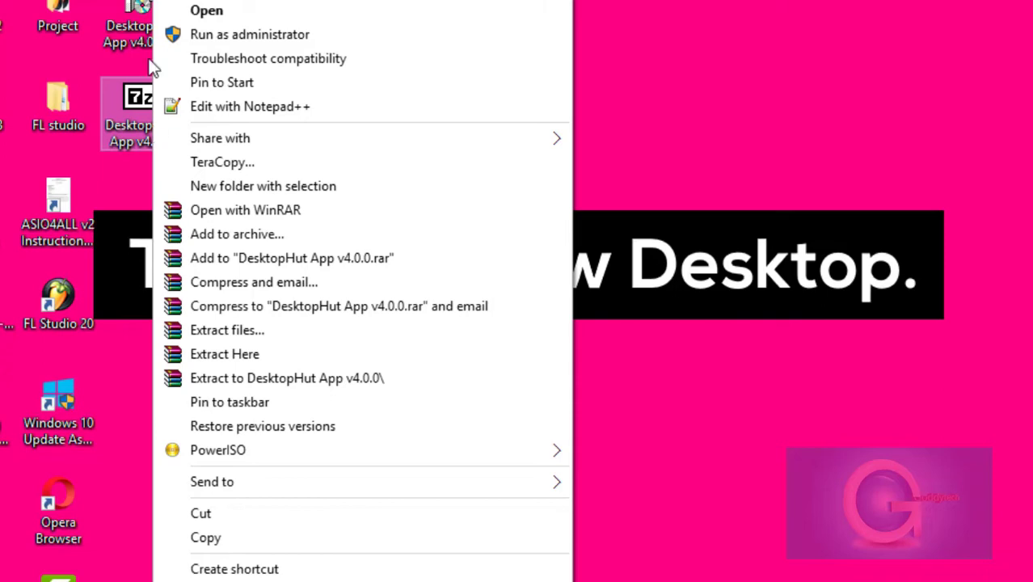
{"action": "left_click", "coordinate": [235, 9]}
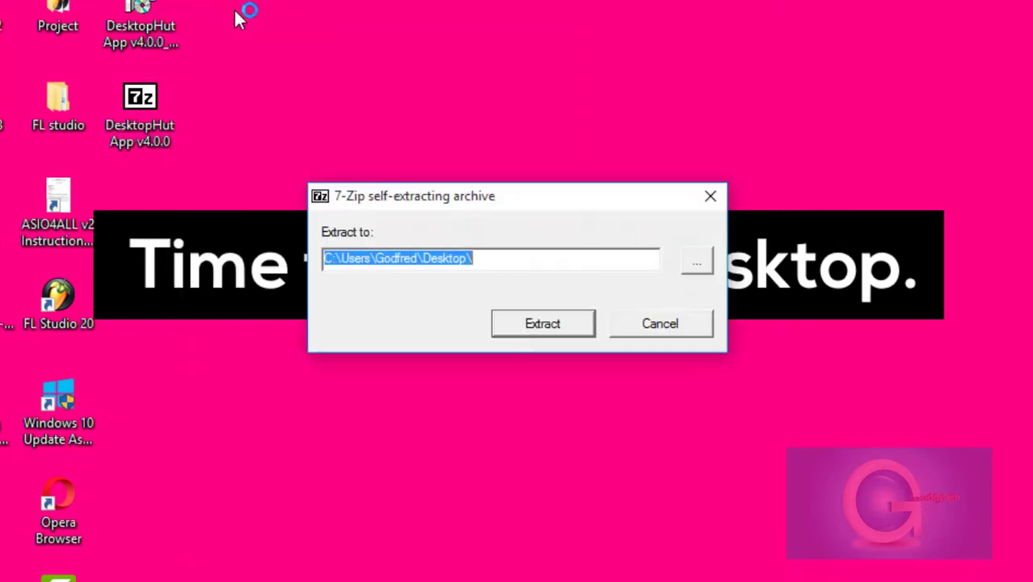
{"action": "left_click", "coordinate": [544, 320]}
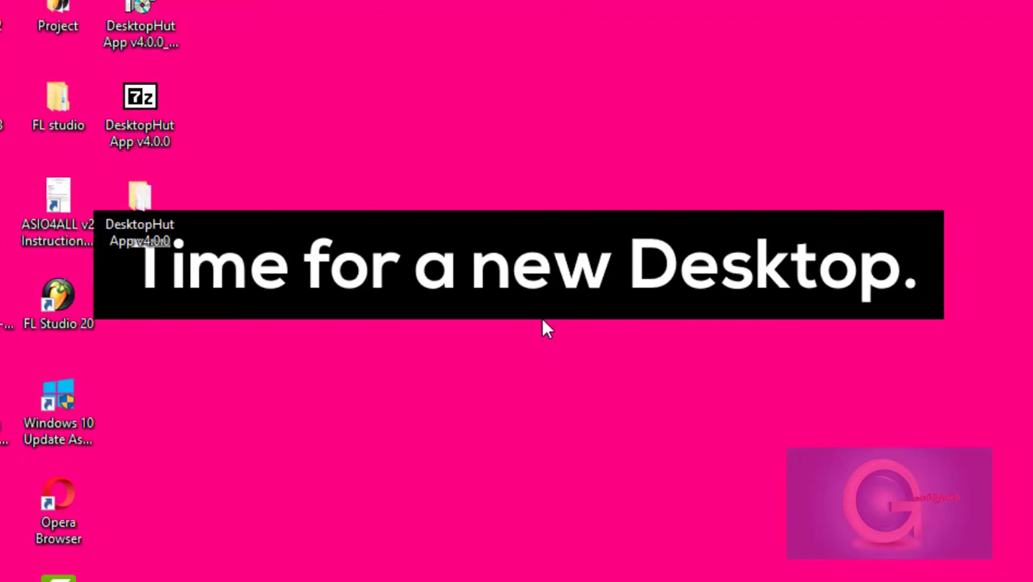
- Delete the DesktopHut setup installer from the desktop and move the extracted DesktopHut App v4.0.0 folder to an empty spot
{"action": "left_click_drag", "start_coordinate": [139, 17], "coordinate": [396, 90]}
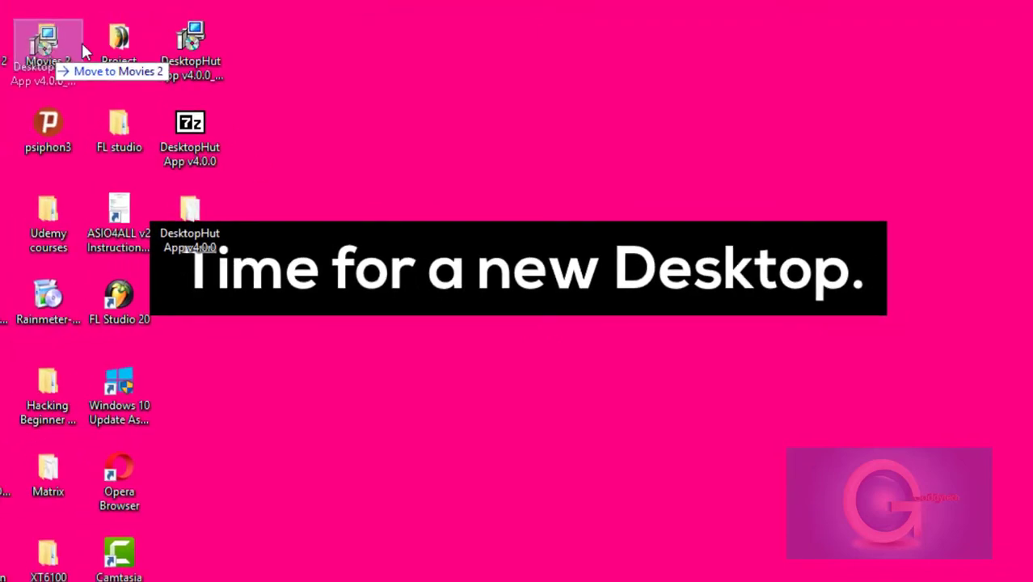
{"action": "left_click_drag", "start_coordinate": [428, 144], "coordinate": [92, 509]}
{"action": "left_click_drag", "start_coordinate": [255, 230], "coordinate": [436, 143]}
{"action": "left_click_drag", "start_coordinate": [378, 108], "coordinate": [444, 184]}
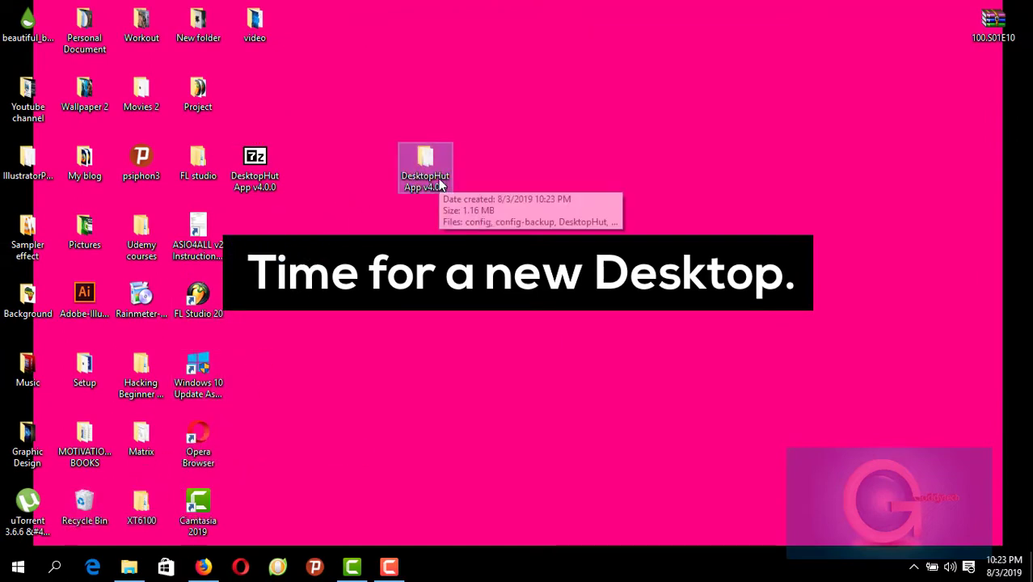
- Open the extracted folder, launch the DesktopHut app and follow its Zombie HD Live Wallpaper download link
{"action": "double_click", "coordinate": [439, 180]}
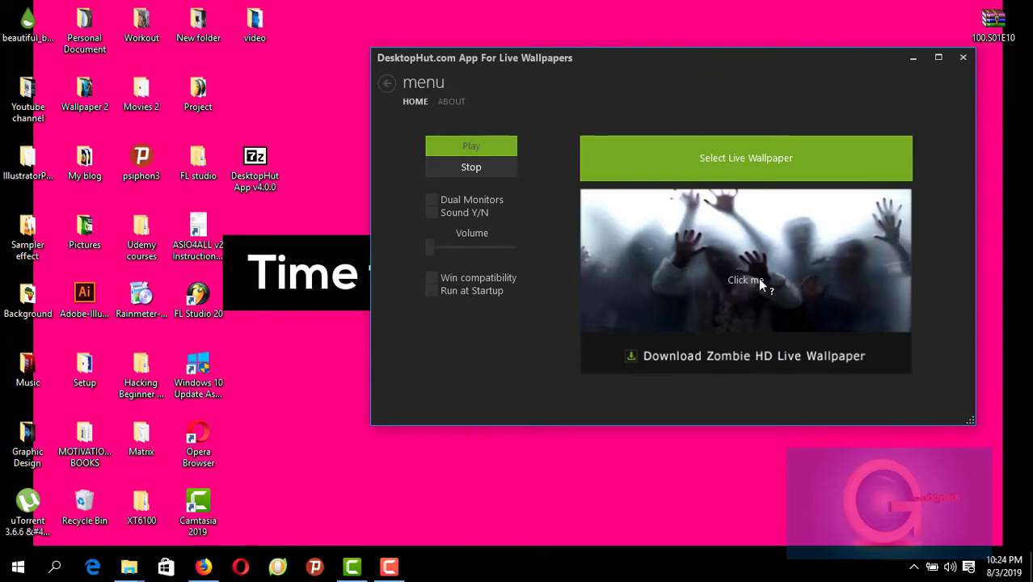
{"action": "left_click", "coordinate": [759, 283]}
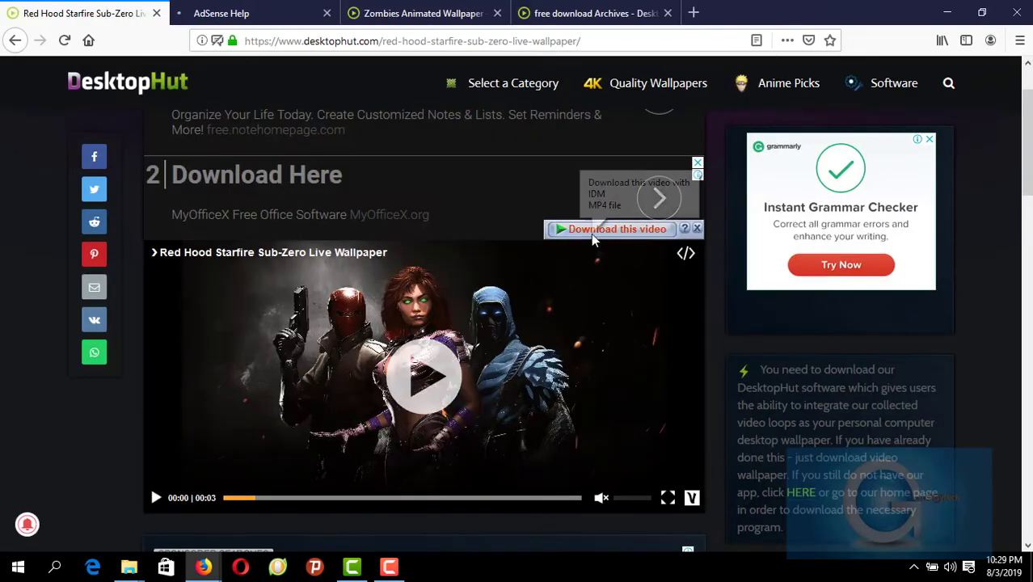
- Download the Red Hood Starfire Sub-Zero Live Wallpaper video to the Video category and view the other DesktopHut wallpaper pages
{"action": "left_click", "coordinate": [592, 232]}
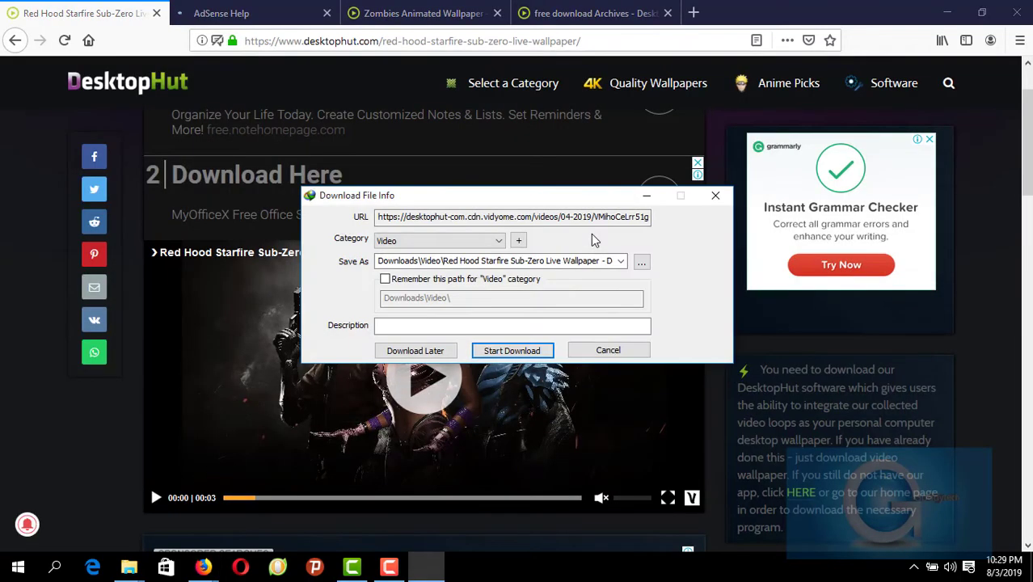
{"action": "left_click", "coordinate": [520, 361]}
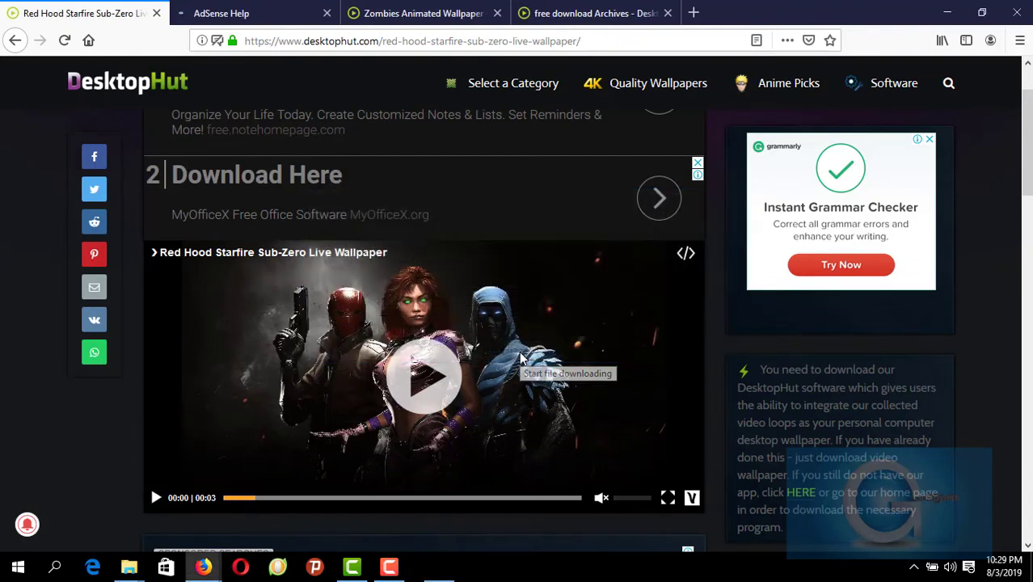
{"action": "left_click", "coordinate": [408, 10]}
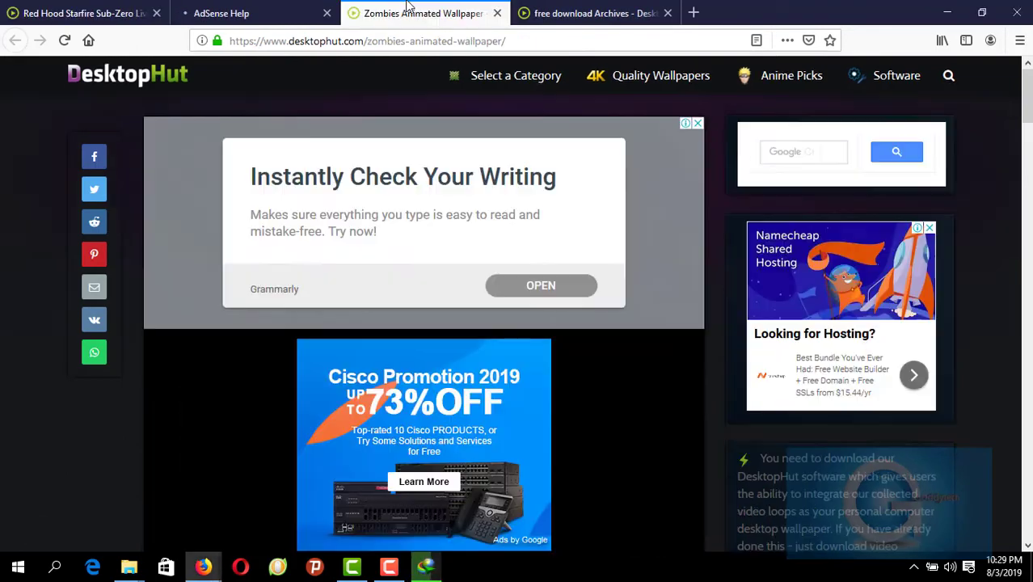
{"action": "left_click", "coordinate": [566, 13]}
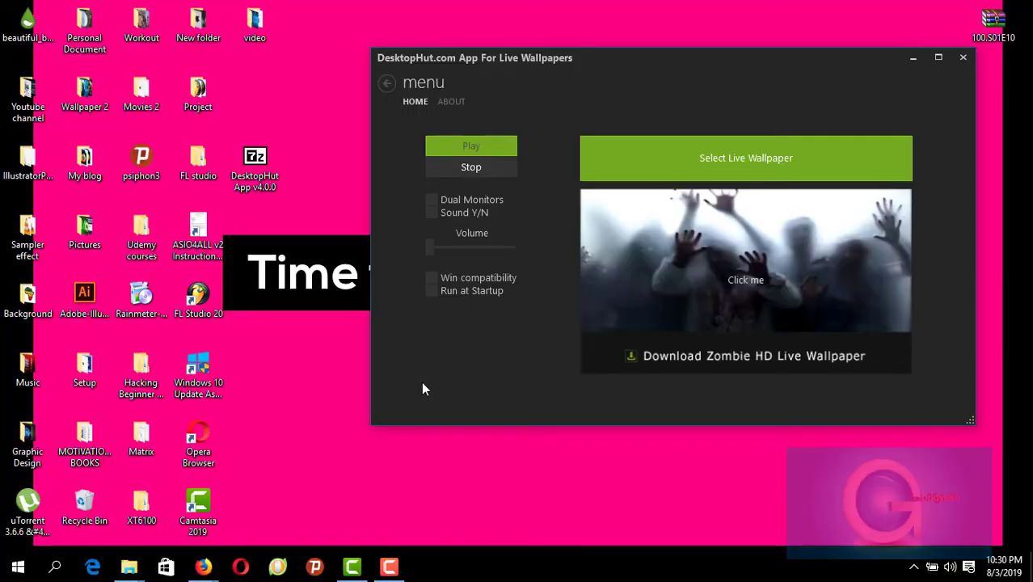
- Choose the Red Hood Starfire Sub-Zero Live Wallpaper video from the Downloads Video folder, play it as the desktop wallpaper and move the app window
{"action": "left_click", "coordinate": [757, 155]}
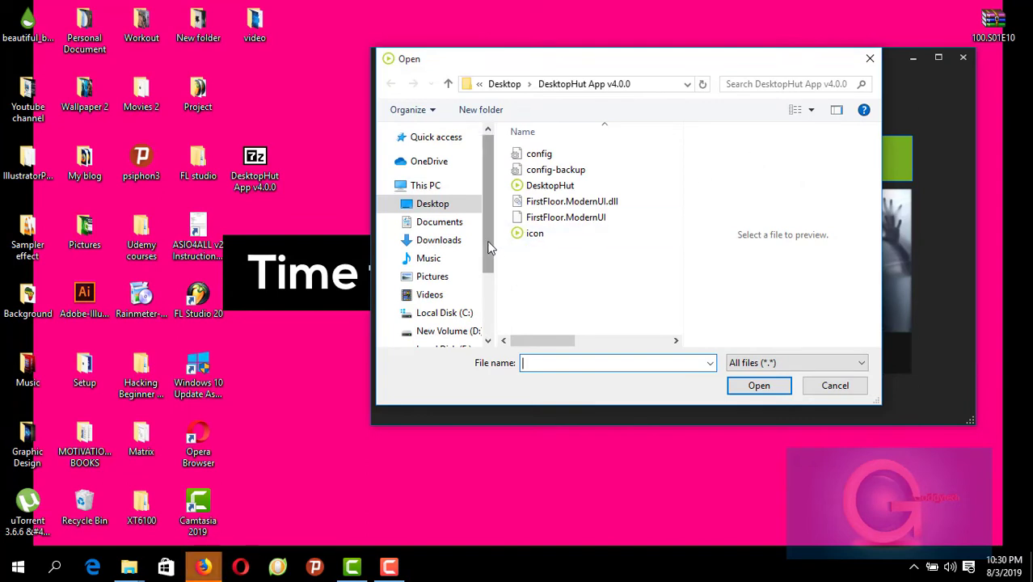
{"action": "left_click", "coordinate": [436, 241]}
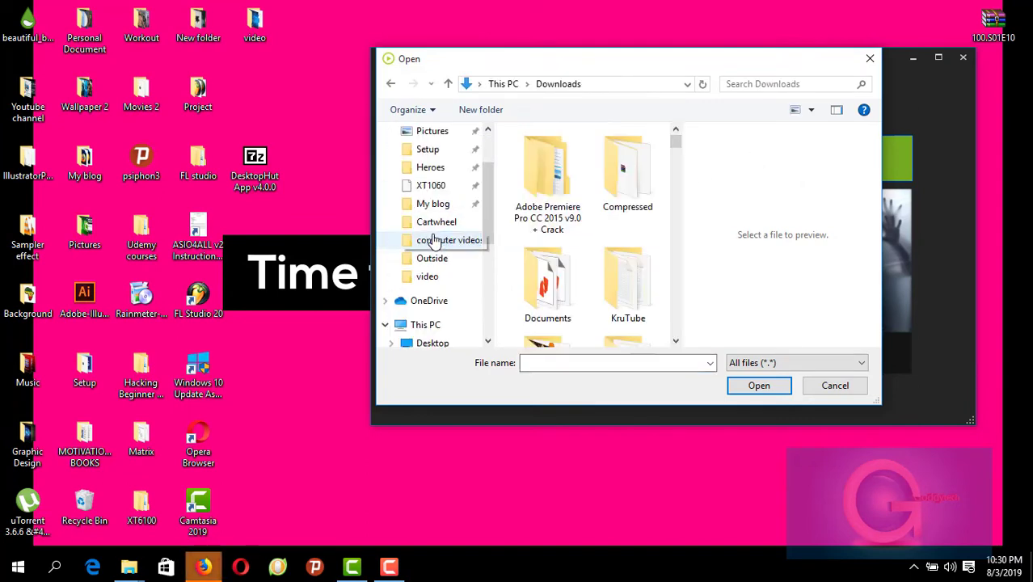
{"action": "scroll", "coordinate": [660, 256], "scroll_direction": "down", "scroll_amount": 5}
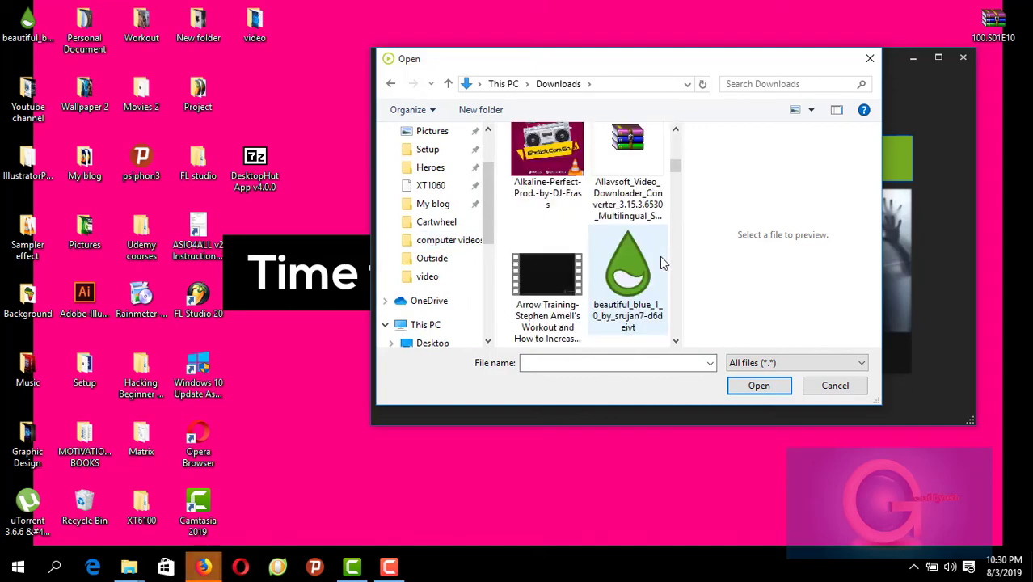
{"action": "scroll", "coordinate": [659, 256], "scroll_direction": "up", "scroll_amount": 4}
{"action": "scroll", "coordinate": [643, 260], "scroll_direction": "down", "scroll_amount": 1}
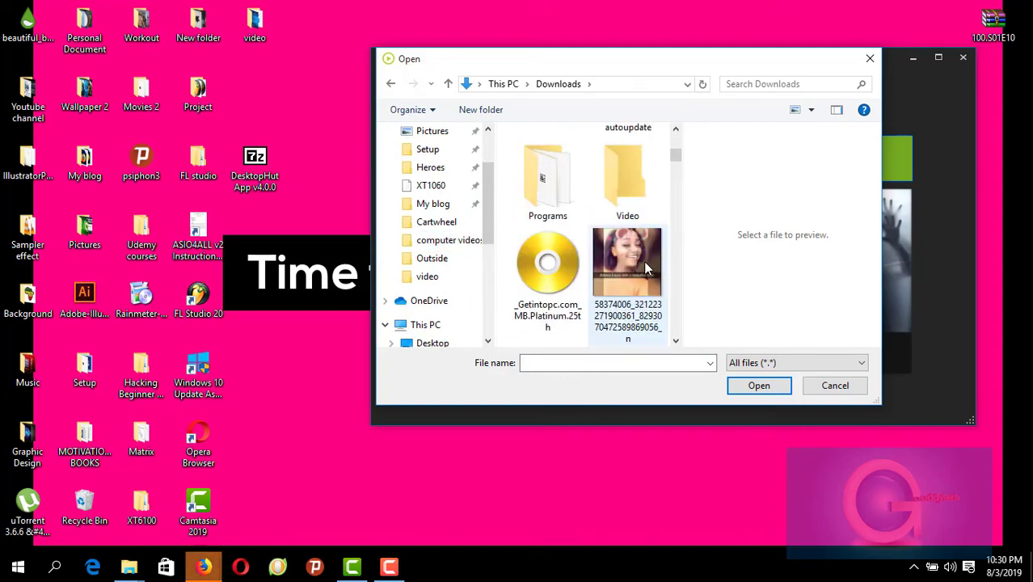
{"action": "double_click", "coordinate": [621, 190]}
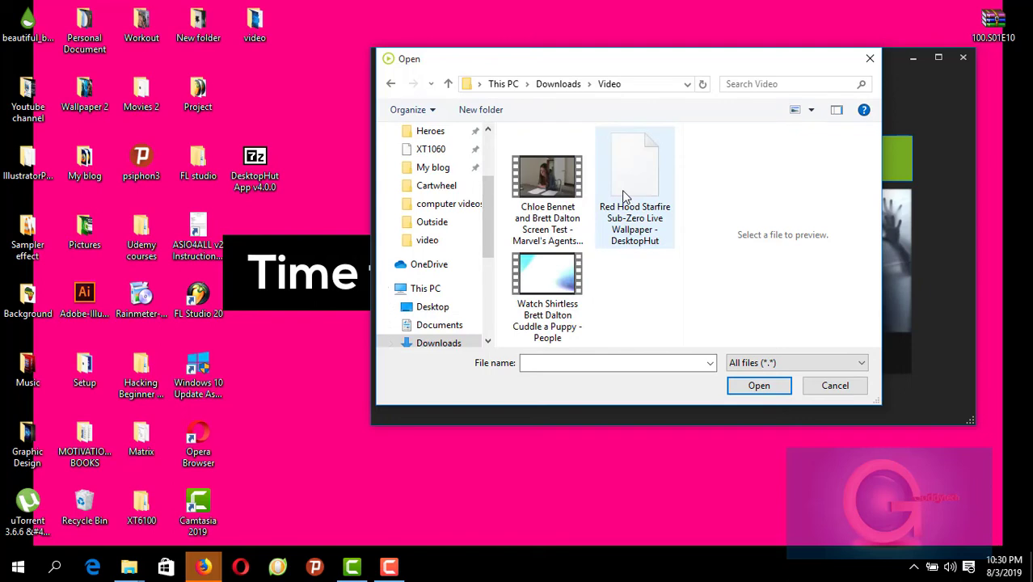
{"action": "left_click", "coordinate": [638, 214]}
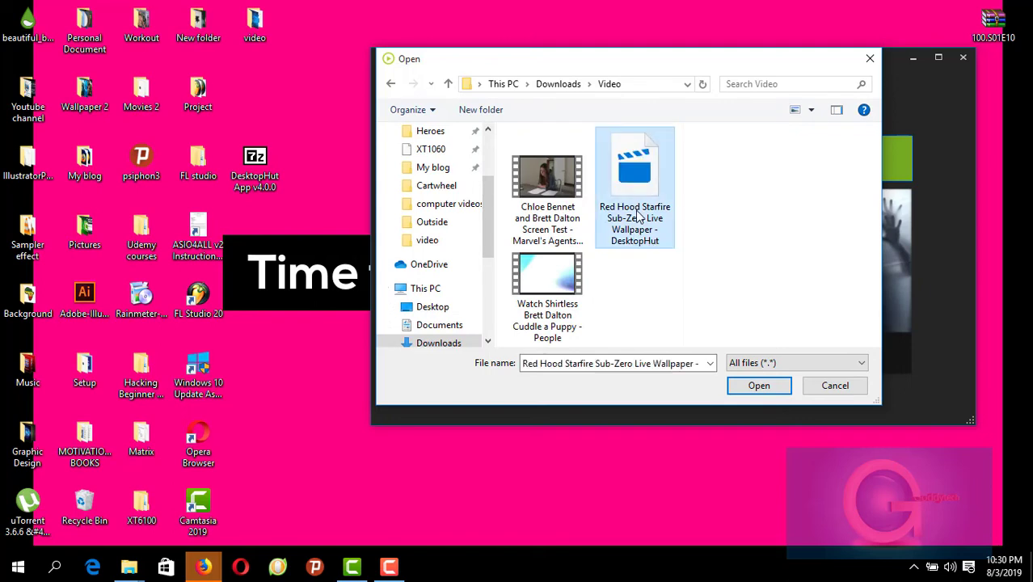
{"action": "left_click", "coordinate": [742, 385]}
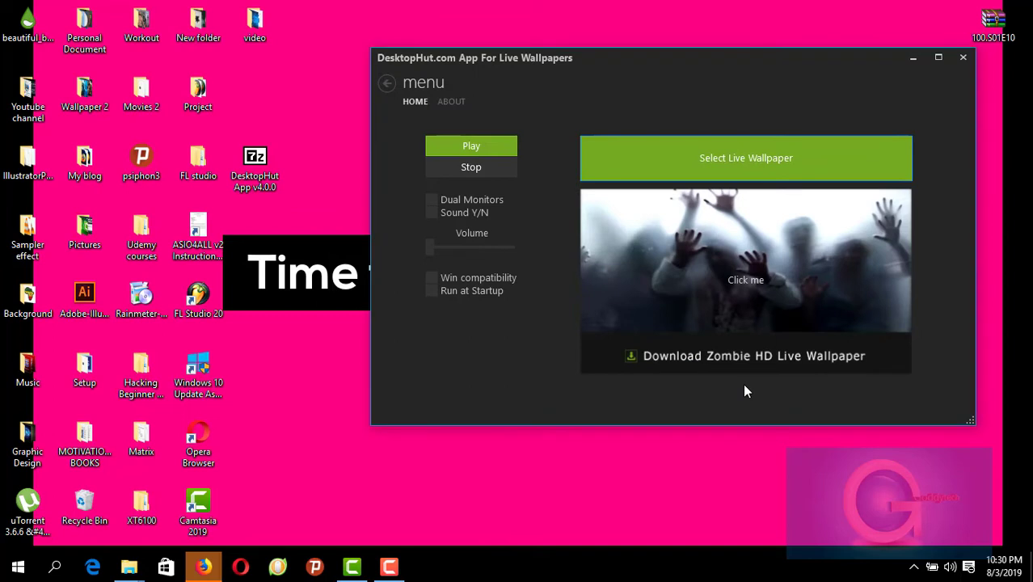
{"action": "left_click", "coordinate": [458, 146]}
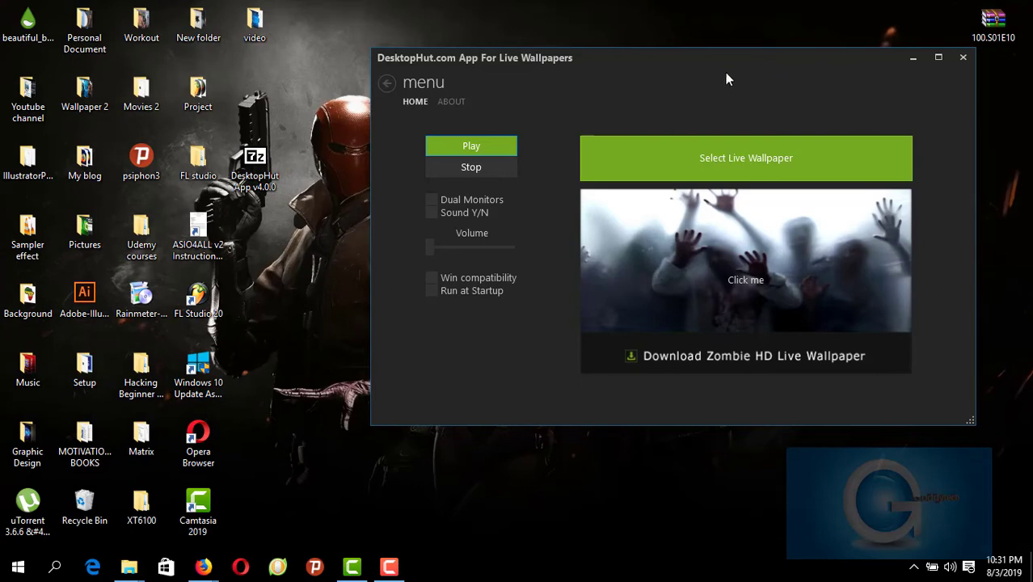
{"action": "left_click_drag", "start_coordinate": [720, 70], "coordinate": [729, 138]}
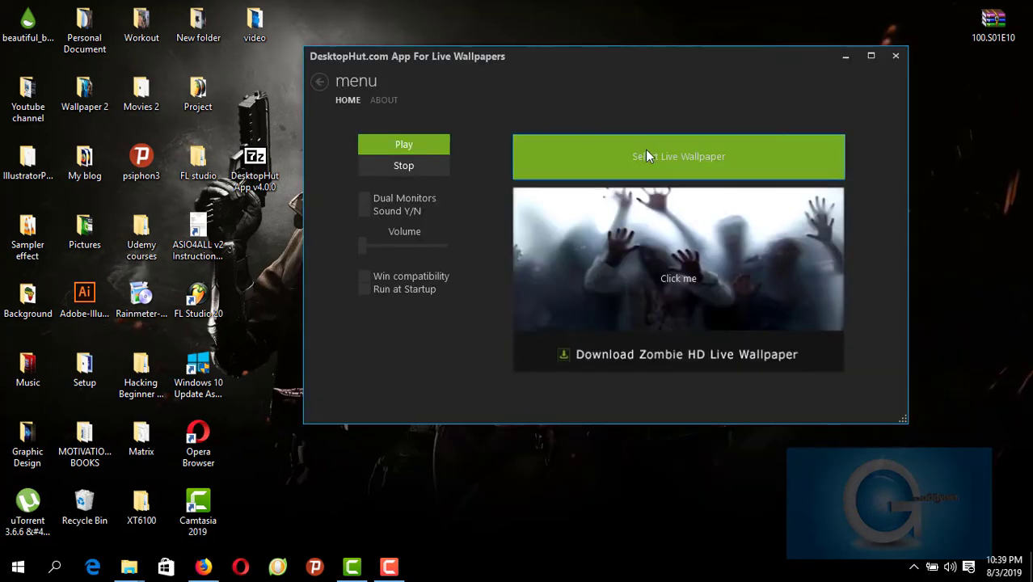
- Switch the live wallpaper to the Aquaman Movie Poster Main Hero video from the Downloads Video folder
{"action": "left_click", "coordinate": [646, 151]}
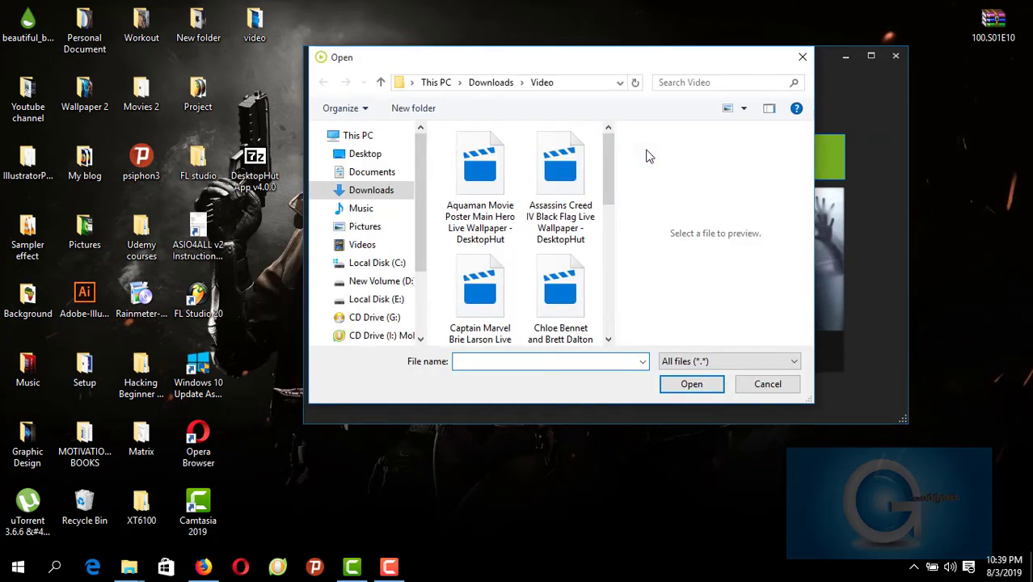
{"action": "left_click", "coordinate": [507, 210]}
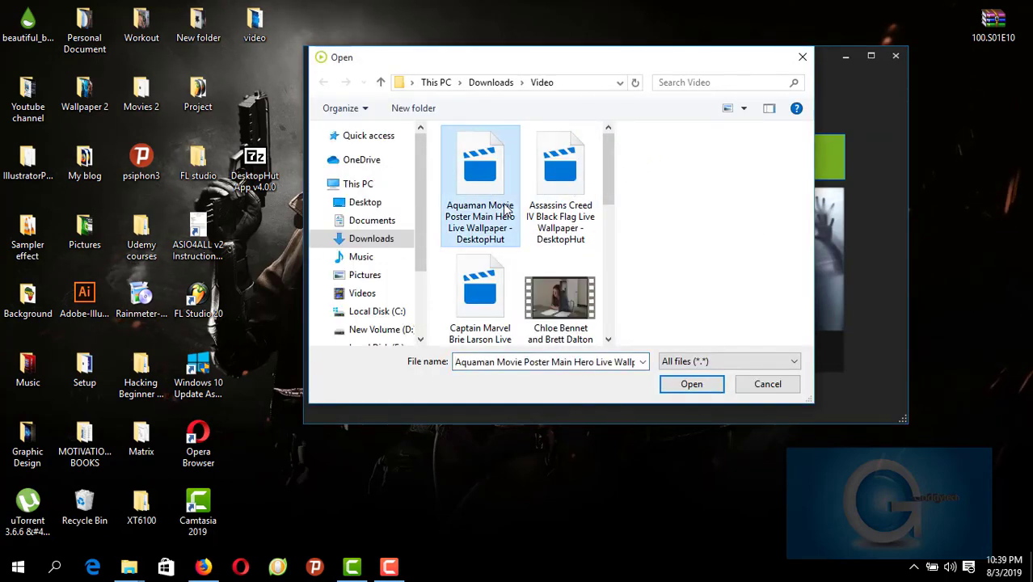
{"action": "left_click", "coordinate": [690, 384]}
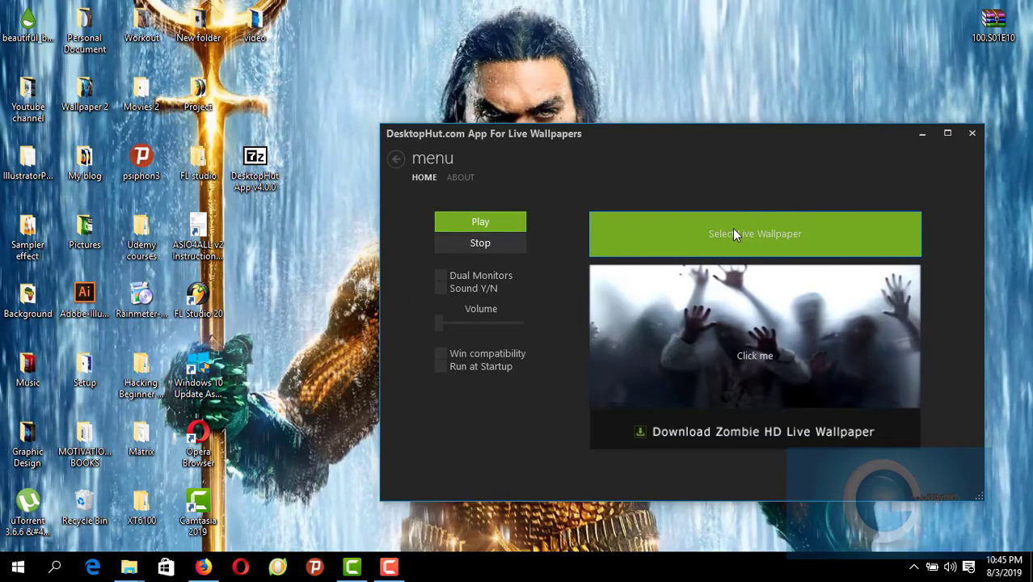
- Load the Assassins Creed IV Black Flag Live Wallpaper video, play it on the desktop and move the app window around to reveal it
{"action": "left_click", "coordinate": [732, 230]}
{"action": "left_click", "coordinate": [637, 242]}
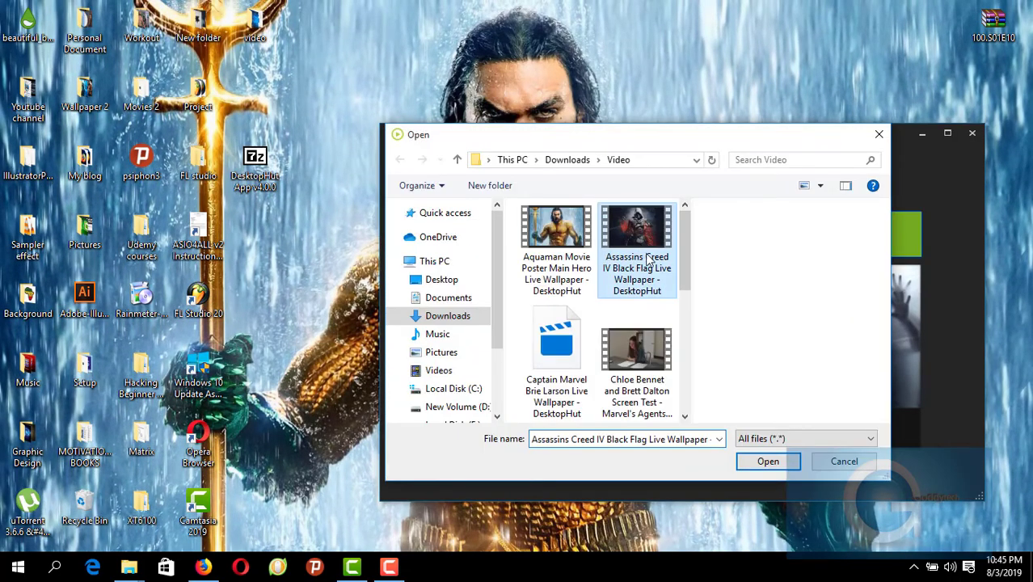
{"action": "left_click", "coordinate": [768, 461]}
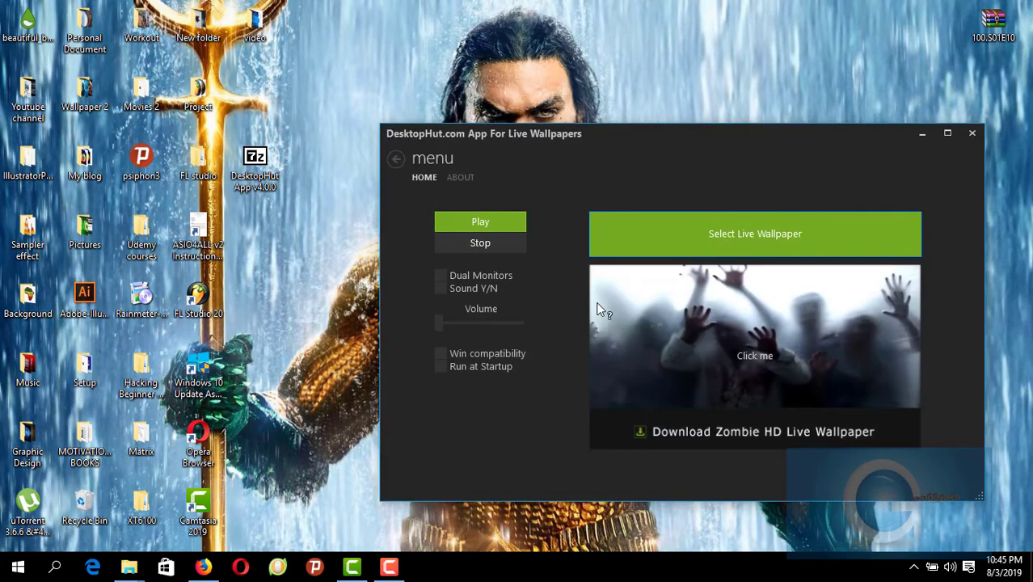
{"action": "left_click", "coordinate": [476, 221]}
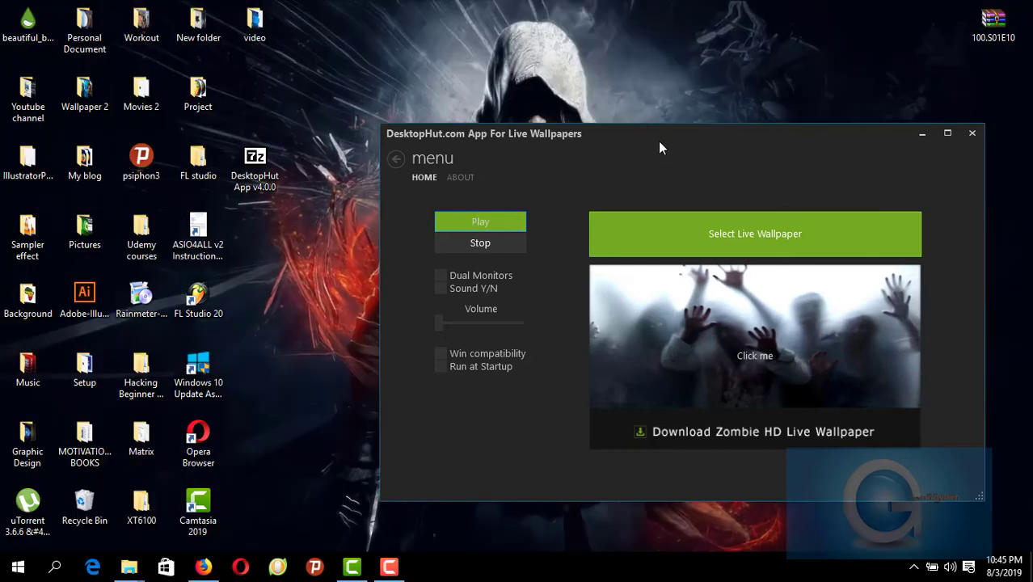
{"action": "left_click_drag", "start_coordinate": [658, 137], "coordinate": [489, 506]}
{"action": "left_click_drag", "start_coordinate": [542, 391], "coordinate": [698, 110]}
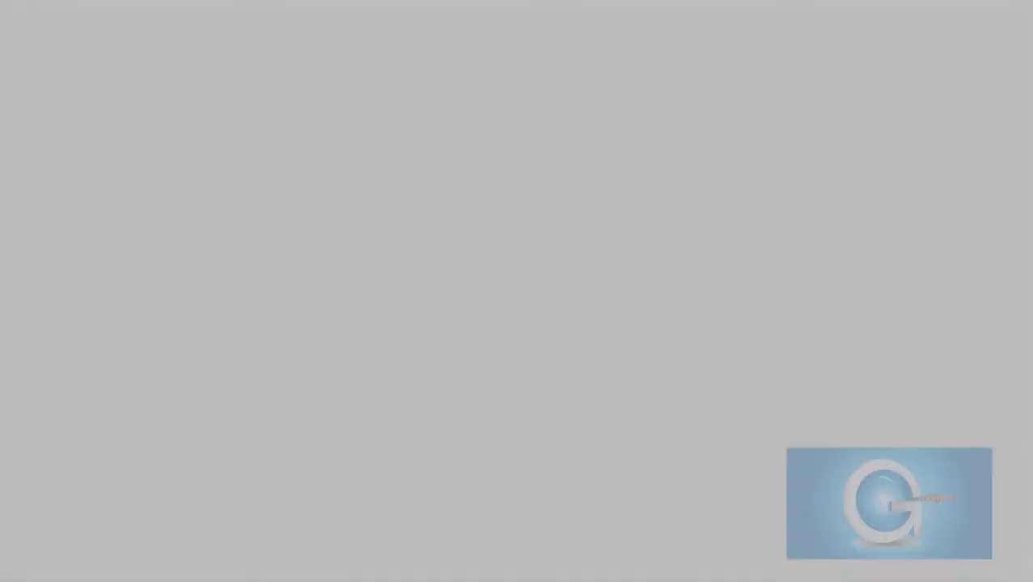